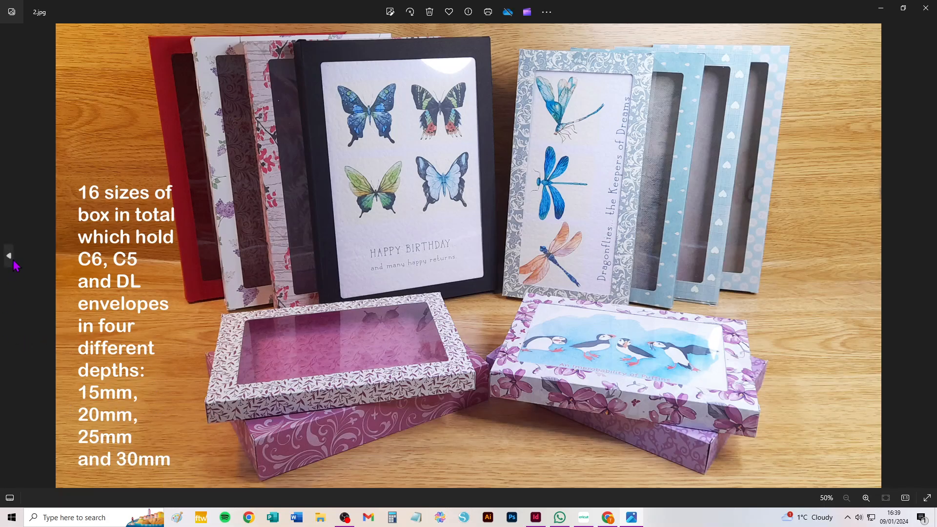
# - Browse the photos of the boxes to review the C5, C6 and DL envelope sizes, depths and dimensions
pyautogui.click(9, 256)
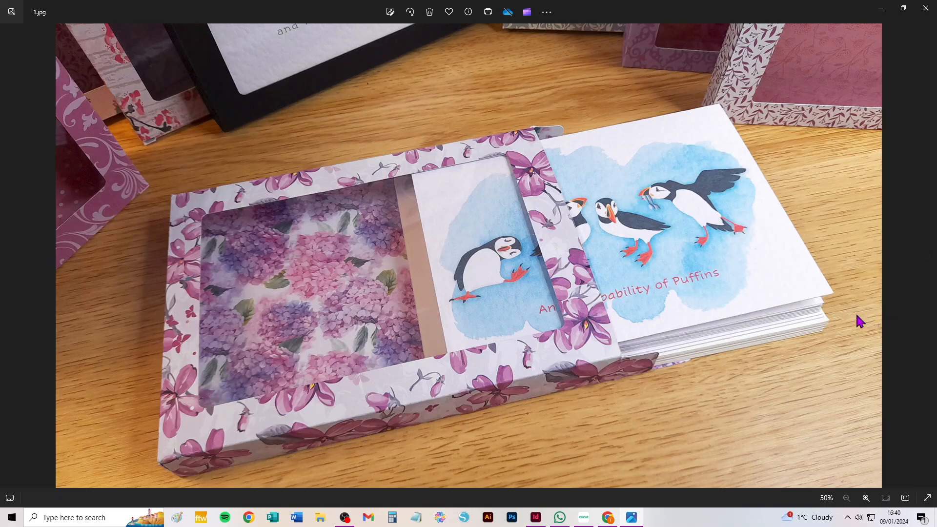
pyautogui.click(929, 260)
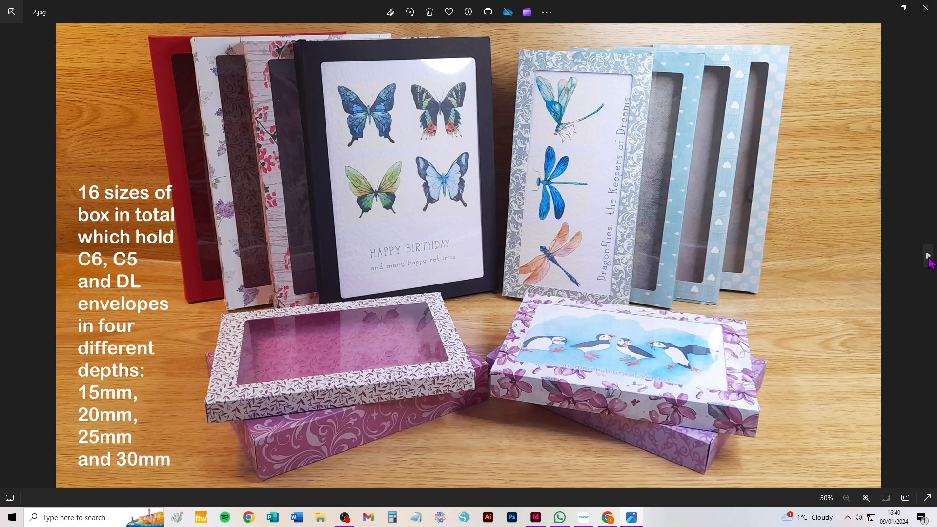
pyautogui.click(929, 257)
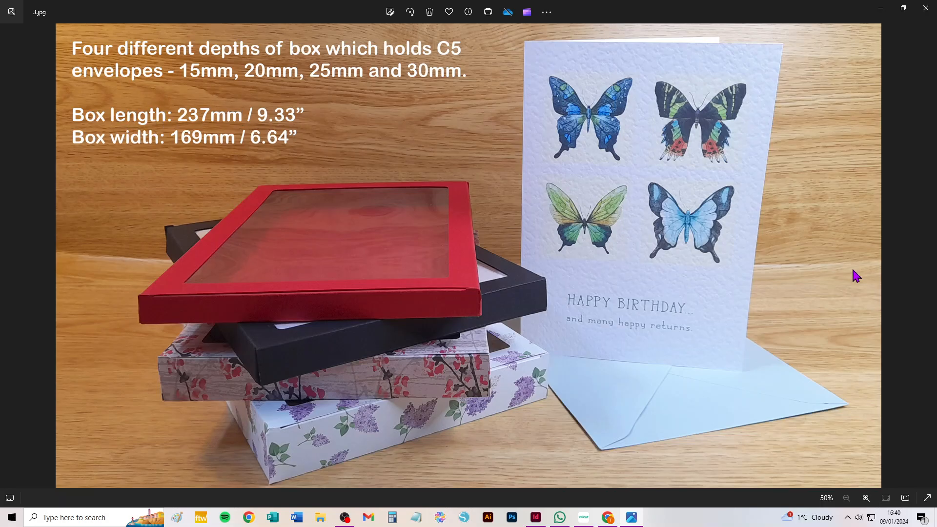
pyautogui.click(929, 257)
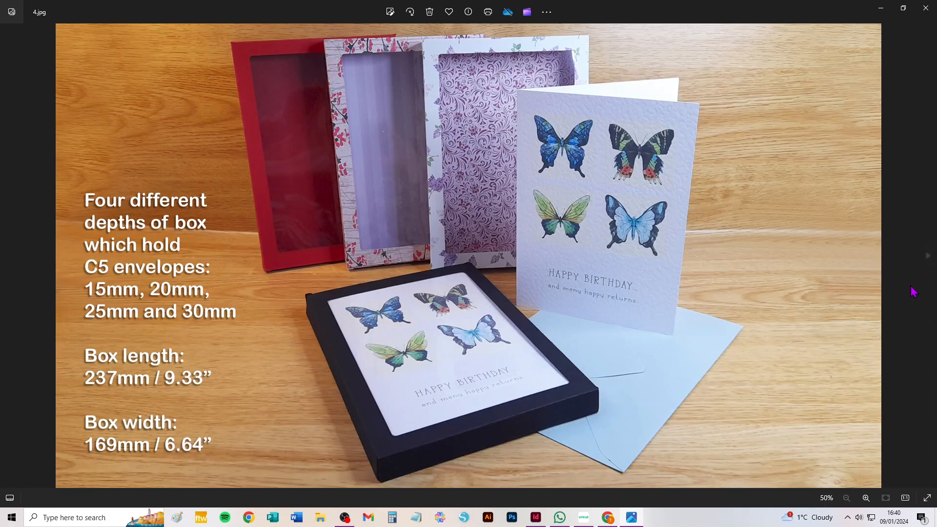
pyautogui.click(928, 256)
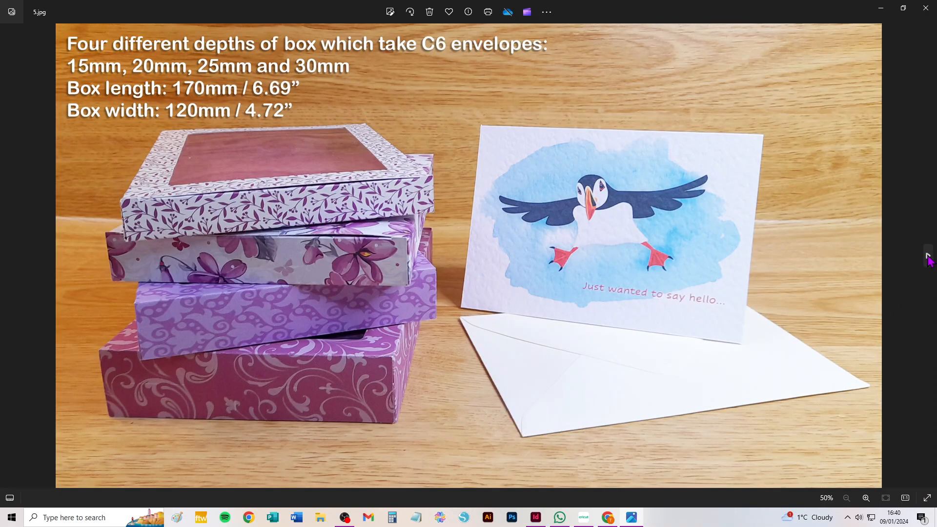
pyautogui.click(929, 257)
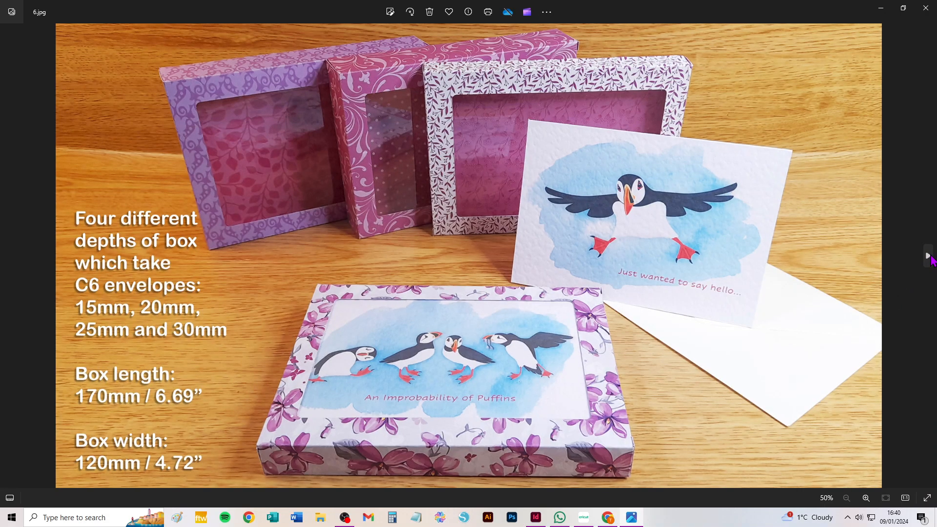
pyautogui.click(929, 257)
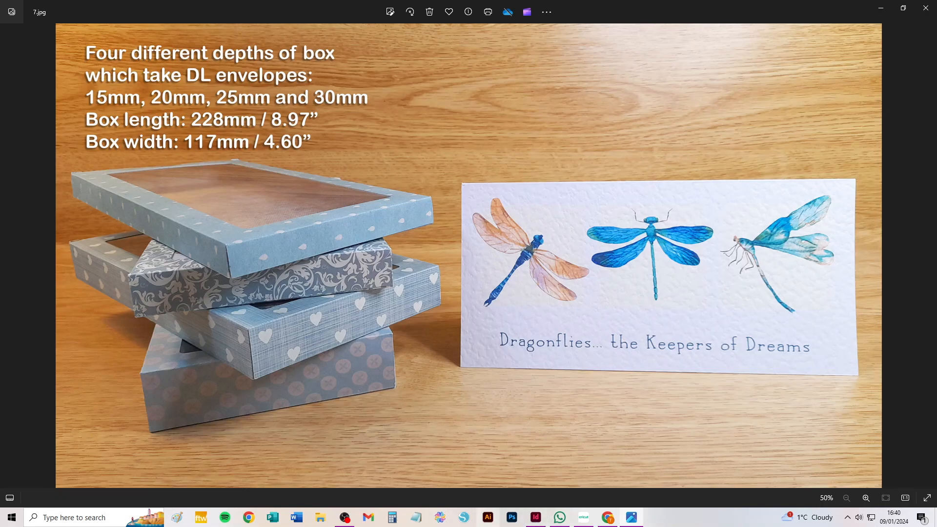
# - Switch to Cricut Design Space and add the recently uploaded C6_15mm box template to the canvas
pyautogui.click(585, 521)
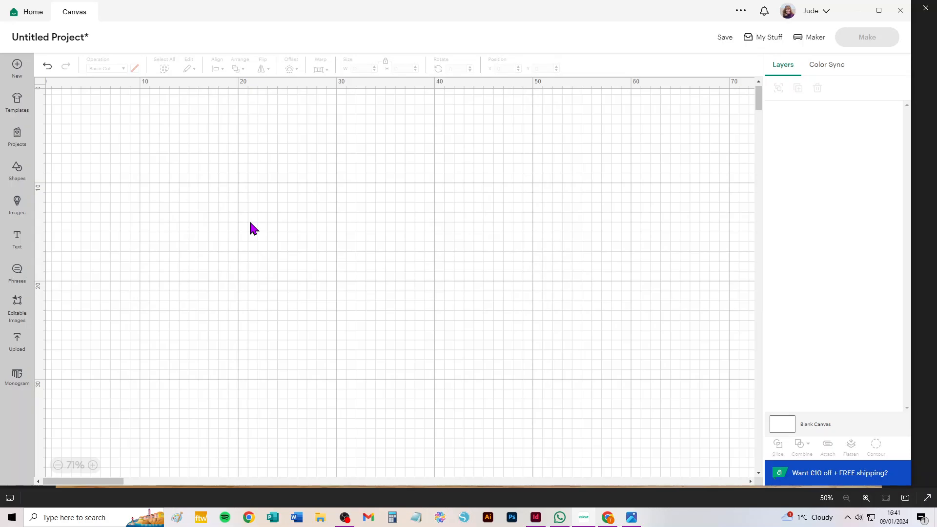
pyautogui.click(18, 347)
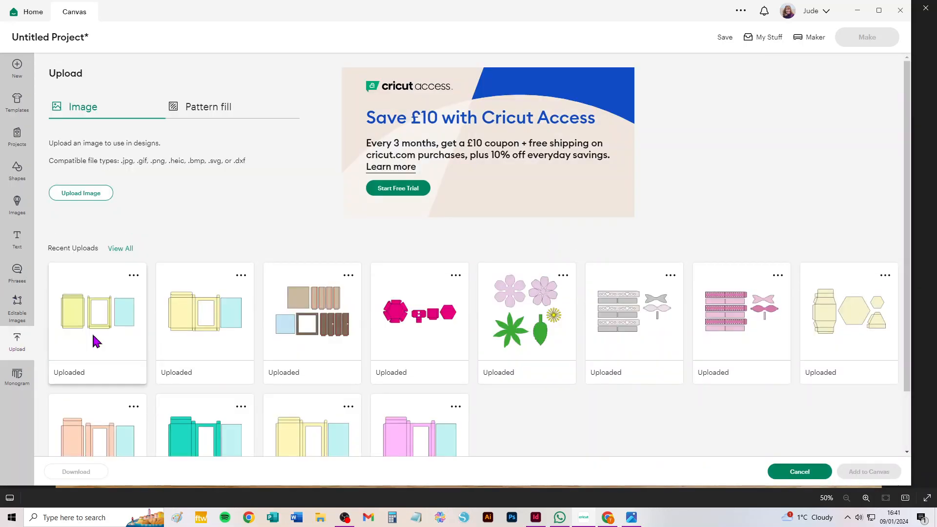
pyautogui.click(204, 318)
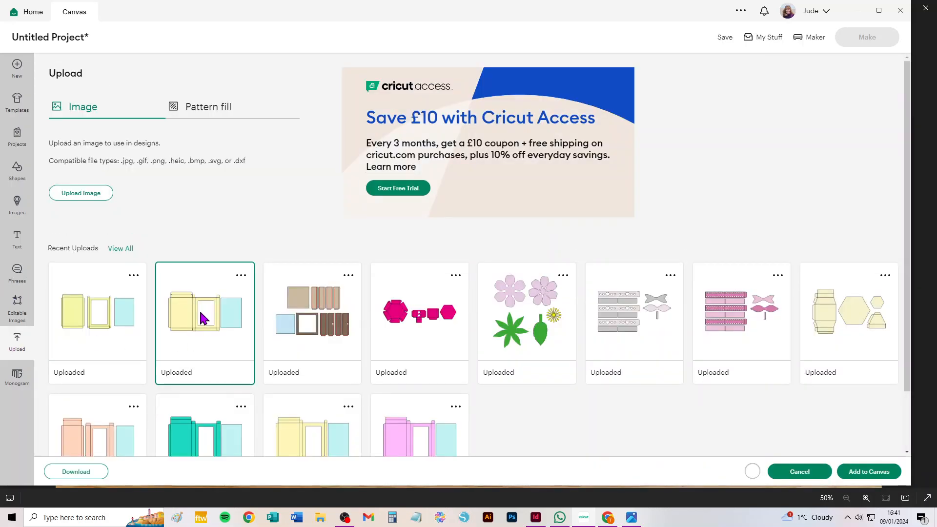
pyautogui.click(885, 476)
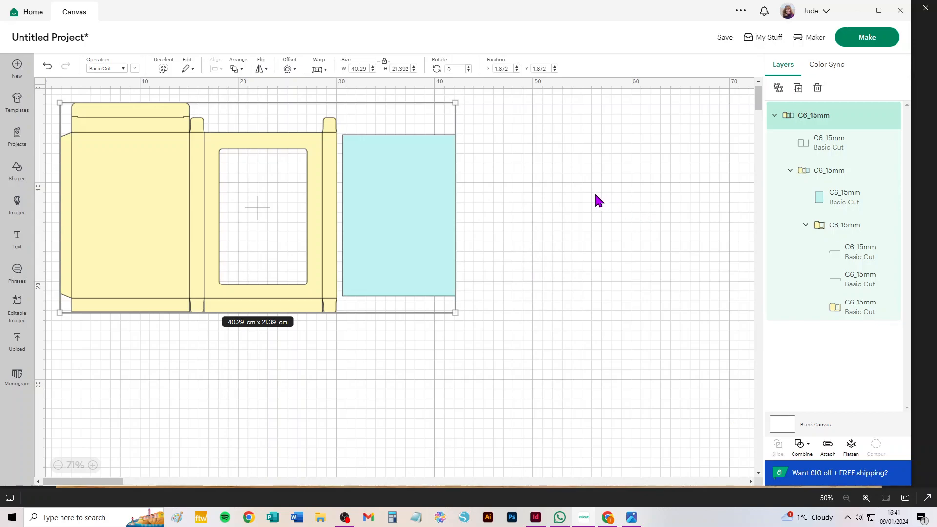
pyautogui.click(574, 169)
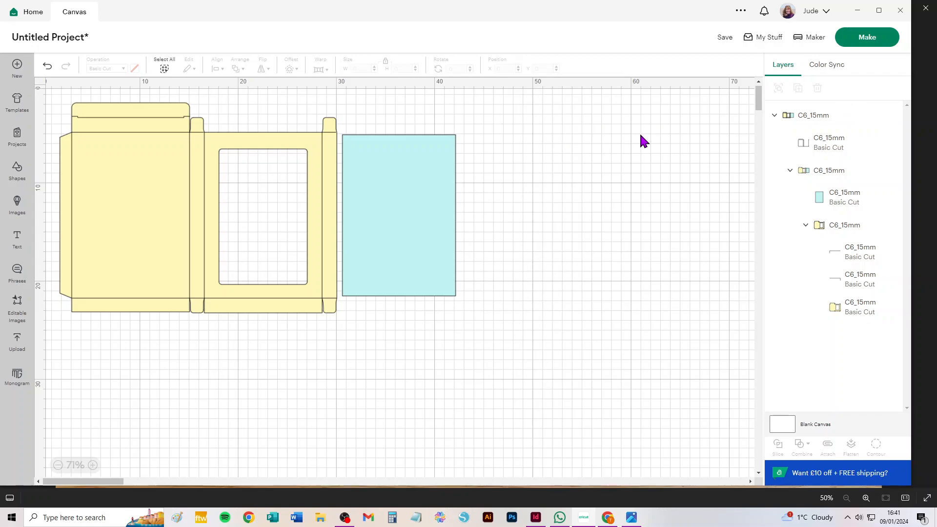
# - Change the C6_15mm box's fold line layer from Basic Cut to Score
pyautogui.click(830, 149)
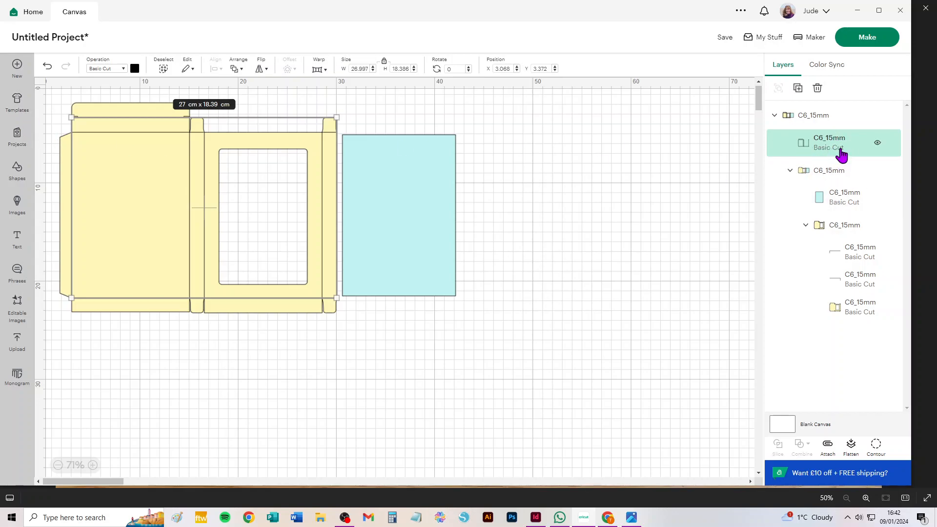
pyautogui.click(102, 69)
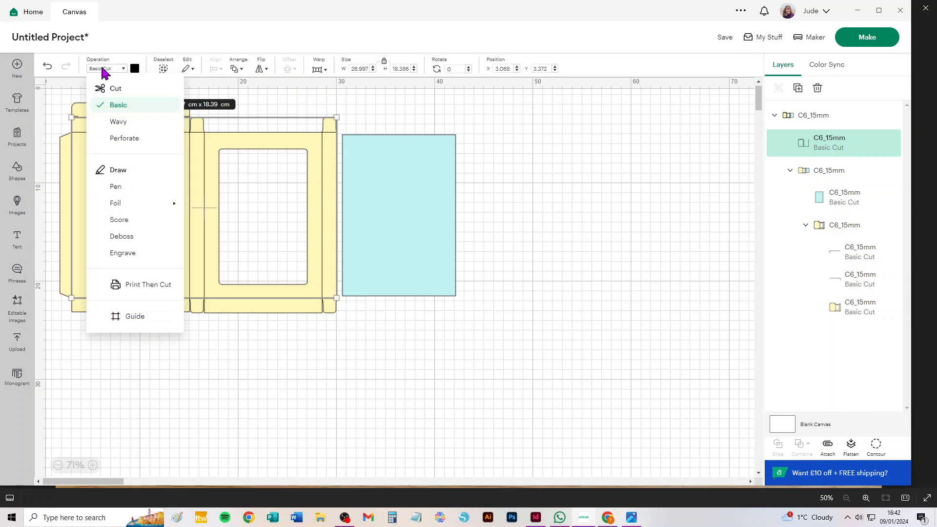
pyautogui.click(126, 219)
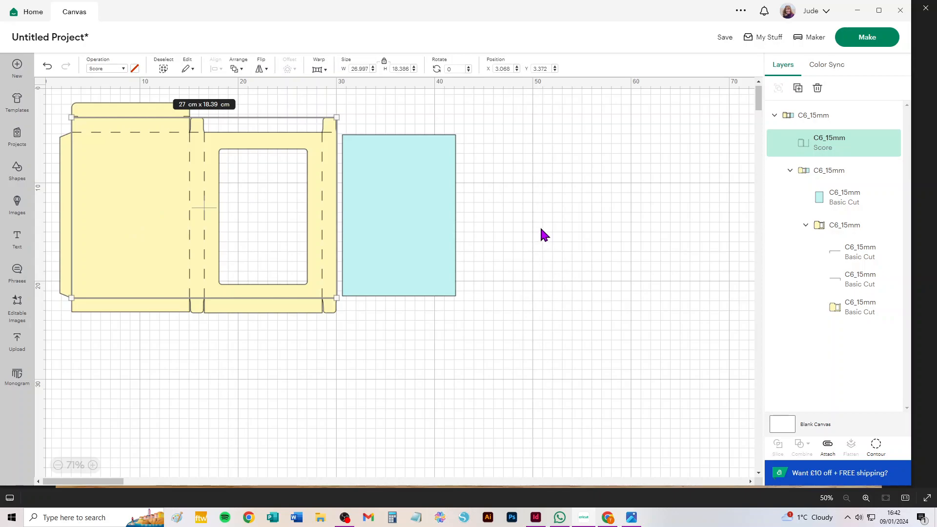
pyautogui.click(703, 138)
# - Ungroup the C6_15mm template's inner and outer groups and move the blue window panel well clear of the box
pyautogui.click(828, 177)
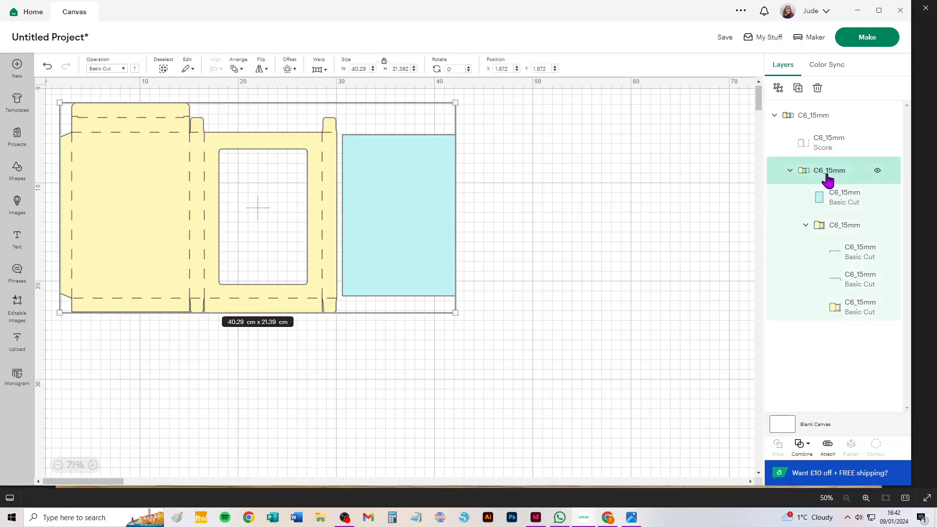
pyautogui.click(778, 89)
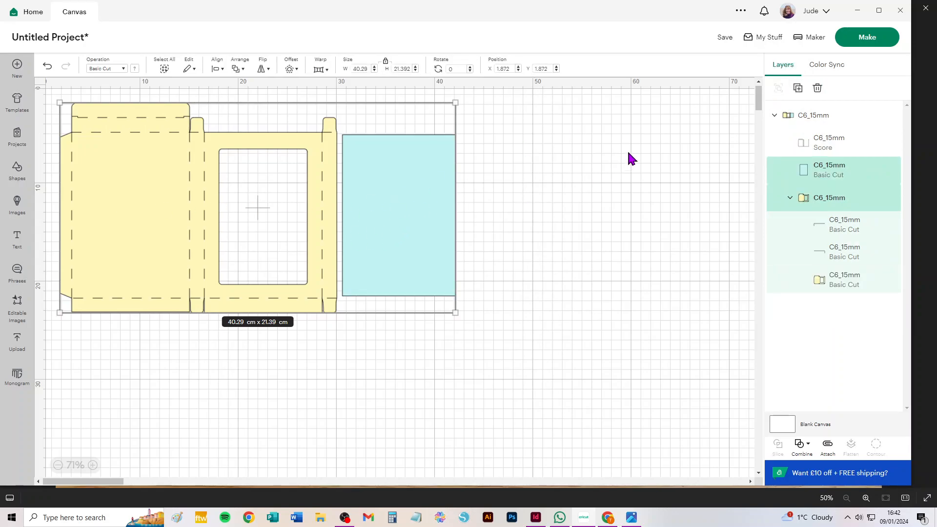
pyautogui.click(813, 120)
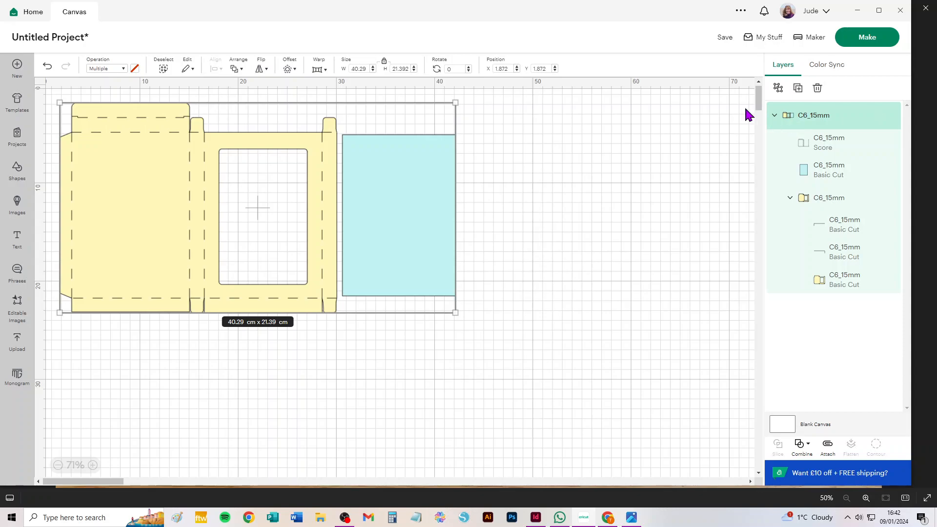
pyautogui.click(780, 88)
pyautogui.moveTo(421, 223); pyautogui.dragTo(567, 227)
# - Try moving the score lines off the yellow box piece and undo the move
pyautogui.moveTo(87, 222); pyautogui.dragTo(273, 379)
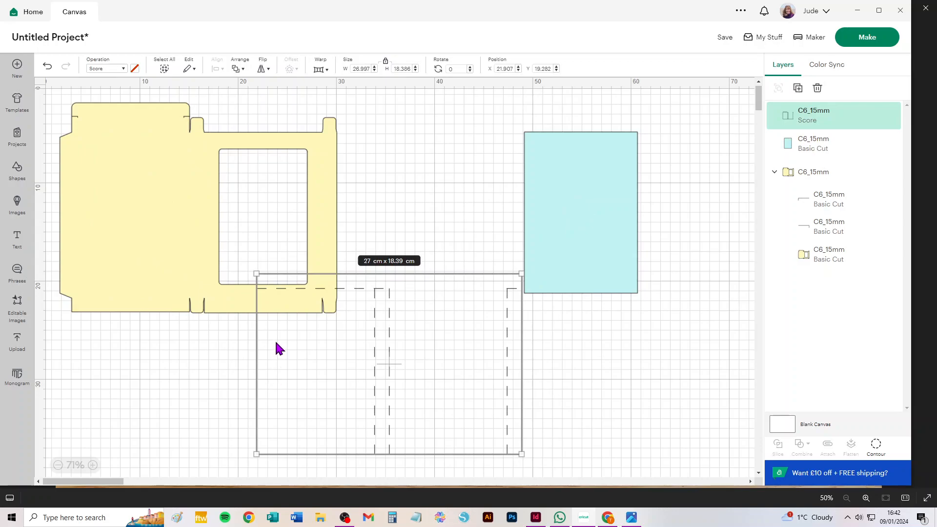
pyautogui.moveTo(276, 343); pyautogui.dragTo(276, 343)
pyautogui.hotkey('ctrl', 'z')
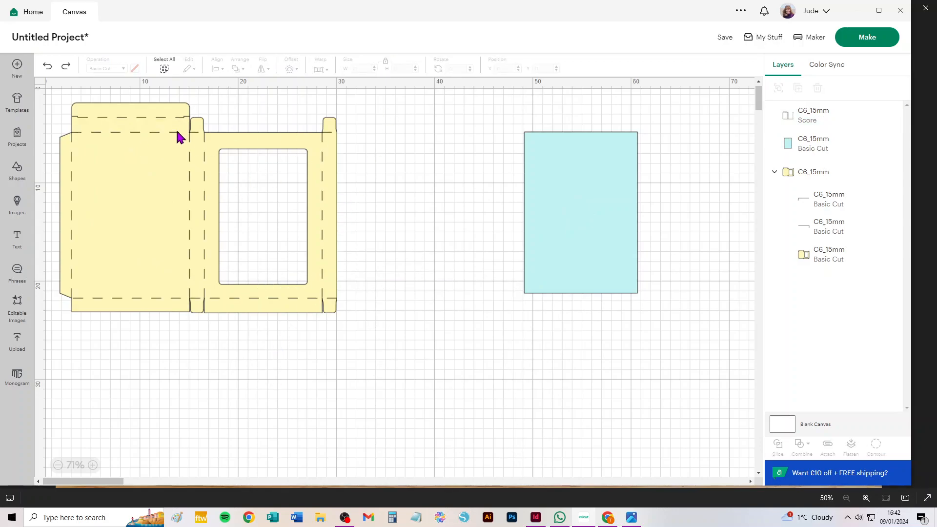
# - Attach the score lines to the yellow box piece and move the attached piece towards the middle of the canvas
pyautogui.moveTo(390, 97); pyautogui.dragTo(35, 348)
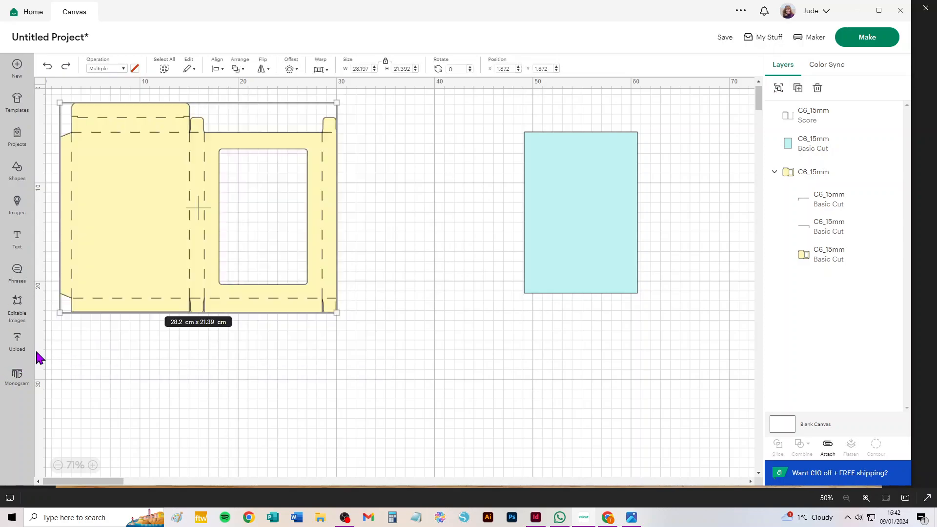
pyautogui.click(828, 446)
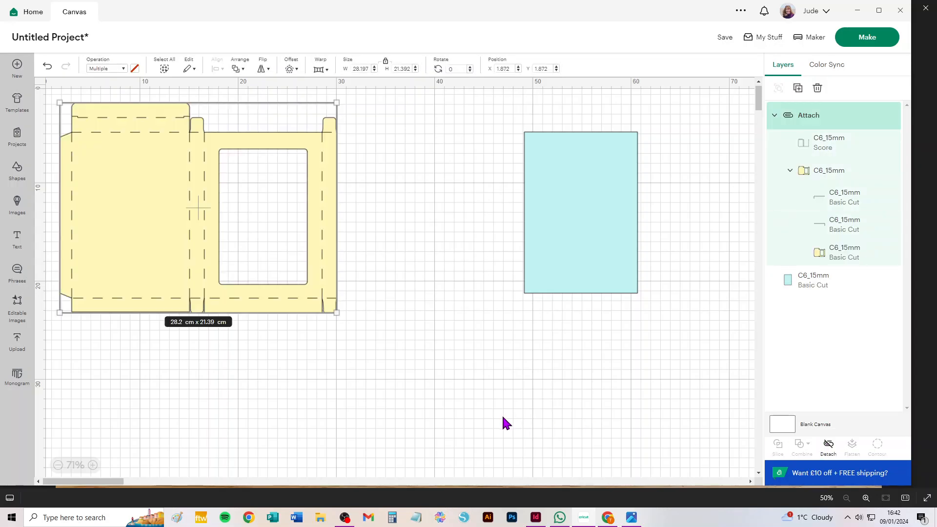
pyautogui.moveTo(171, 203); pyautogui.dragTo(246, 236)
# - Send the C6 box to mat preparation and set the first mat's material size to 30.5 cm x 30.5 cm
pyautogui.click(885, 49)
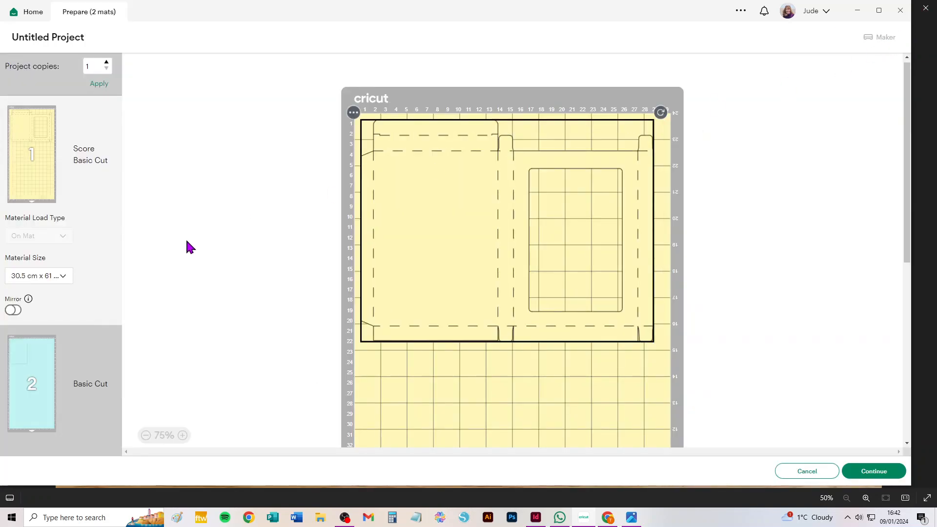
pyautogui.click(37, 276)
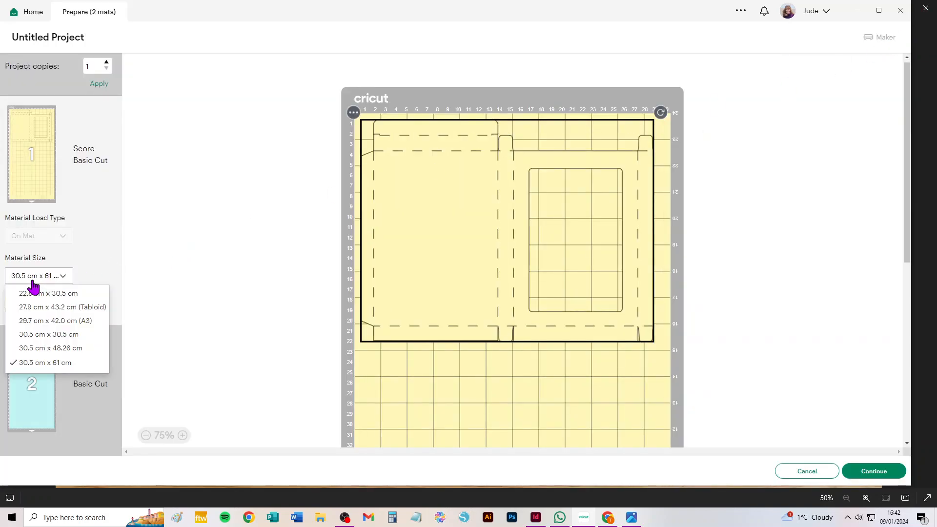
pyautogui.click(39, 335)
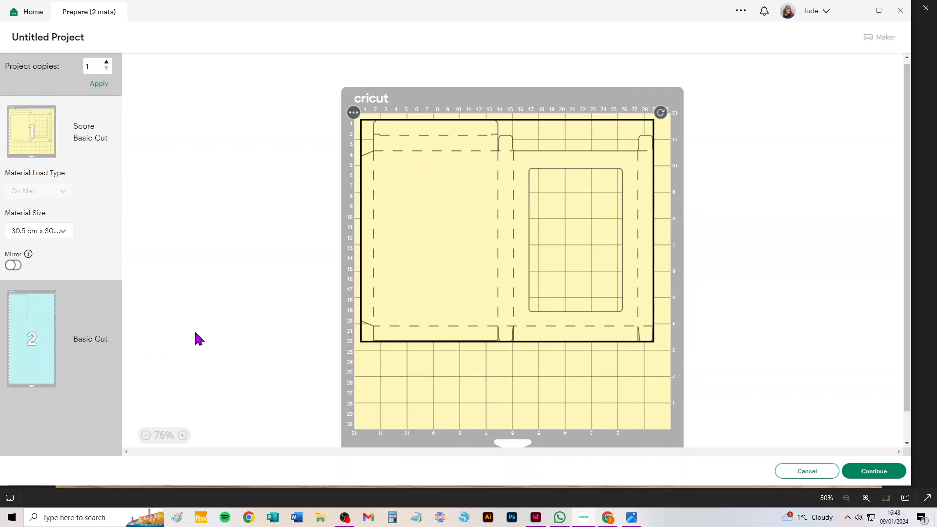
# - Set the second mat's material size to 21 cm x 29.7 cm and rotate the window panel 90 degrees to landscape
pyautogui.click(21, 320)
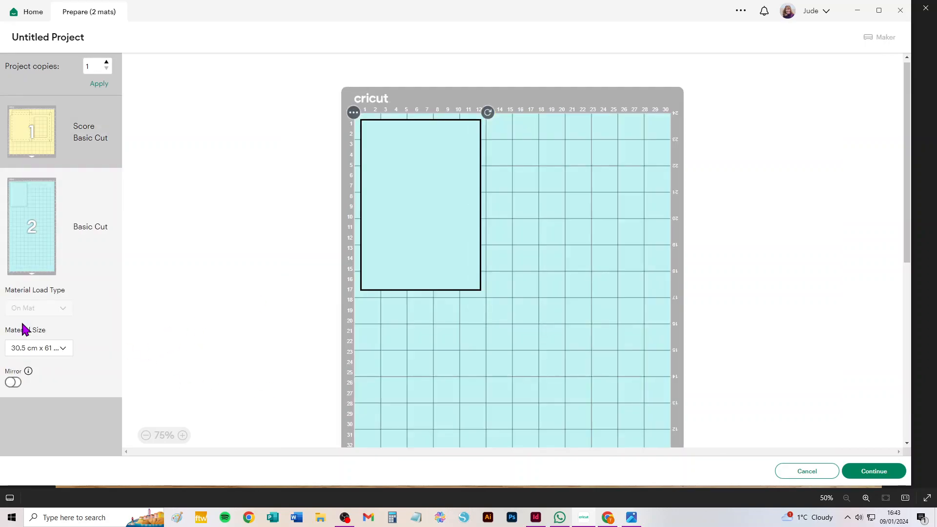
pyautogui.click(27, 349)
pyautogui.click(38, 395)
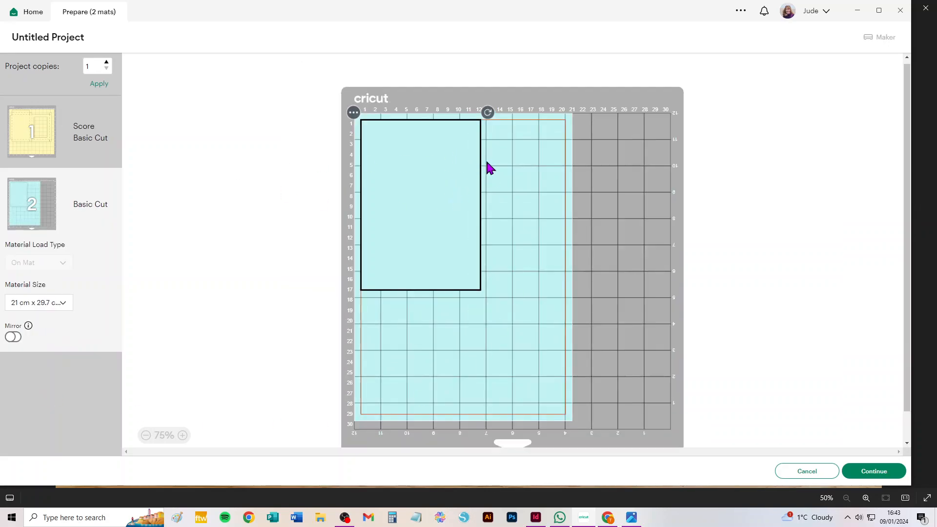
pyautogui.moveTo(489, 114); pyautogui.dragTo(483, 269)
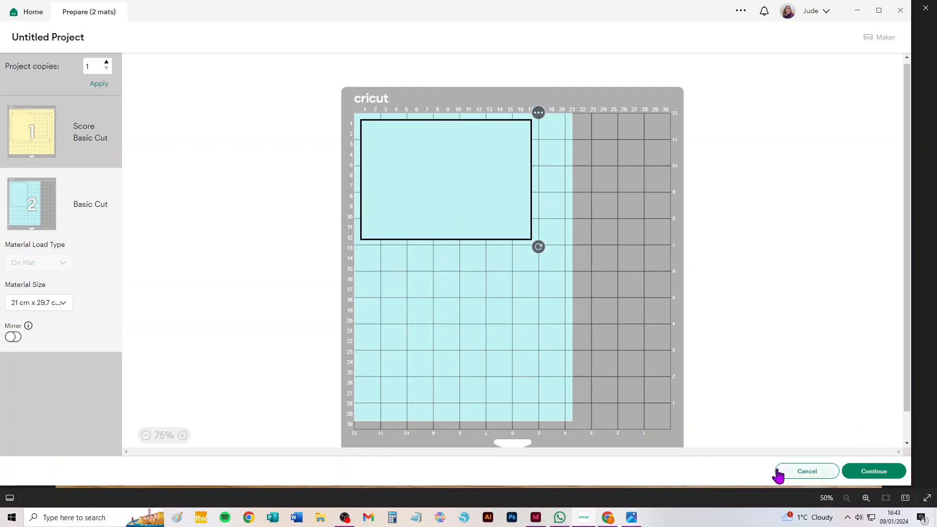
# - Cancel the mat preparation and delete all the C6 box pieces from the canvas
pyautogui.click(815, 477)
pyautogui.hotkey('ctrl', 'a')
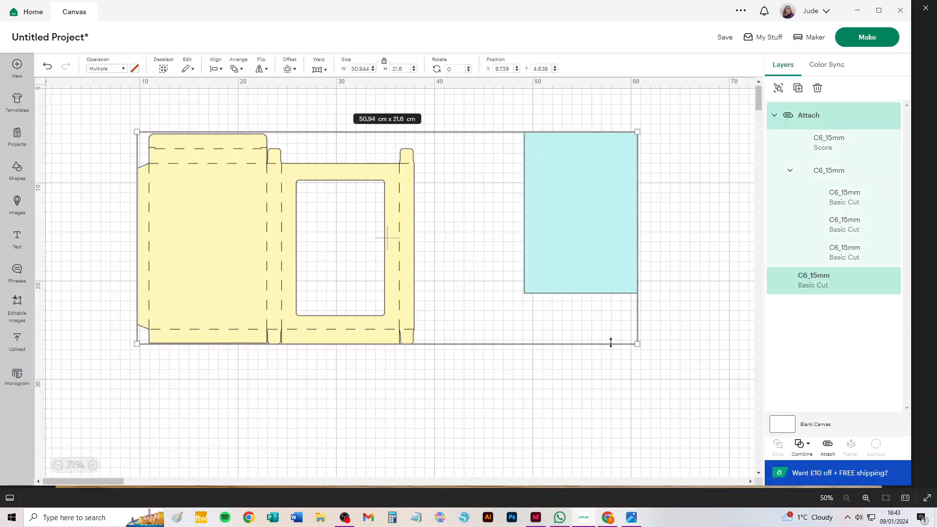
pyautogui.press('Delete')
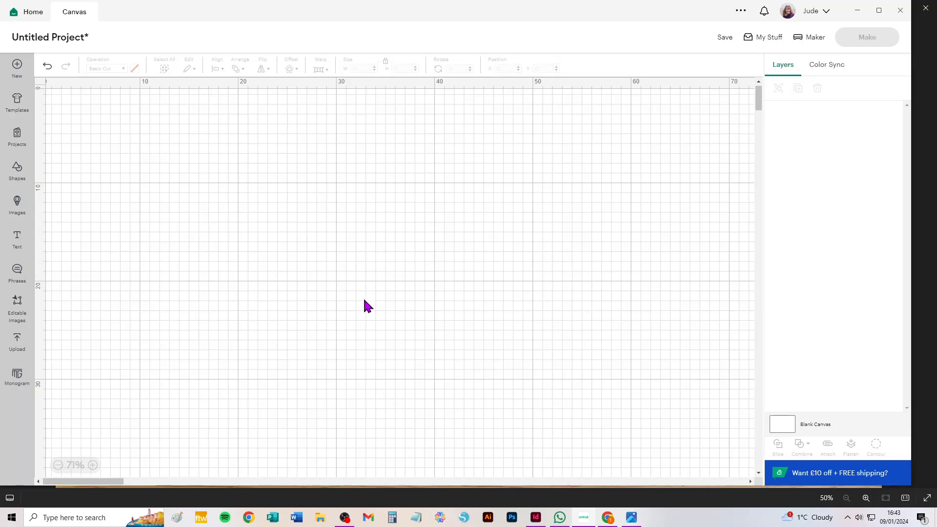
# - Add the recently uploaded C5_15mm box template to the canvas and deselect it
pyautogui.click(16, 343)
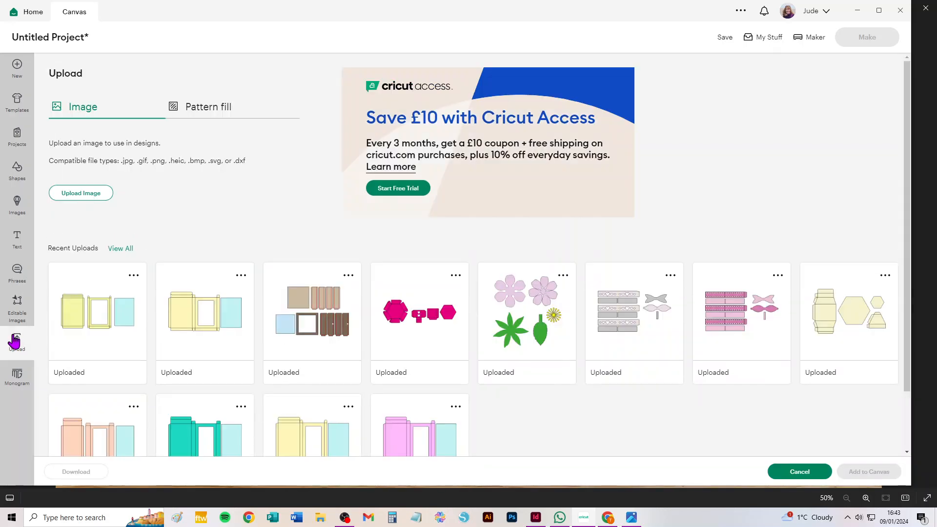
pyautogui.click(115, 315)
pyautogui.click(870, 472)
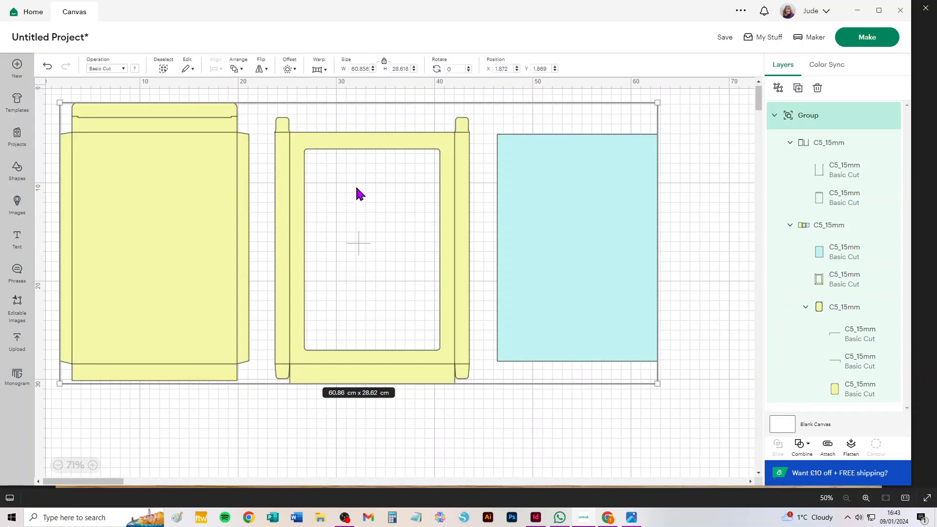
pyautogui.click(701, 212)
# - Change the C5_15mm fold line group, covering both box pieces, from Basic Cut to Score
pyautogui.click(830, 147)
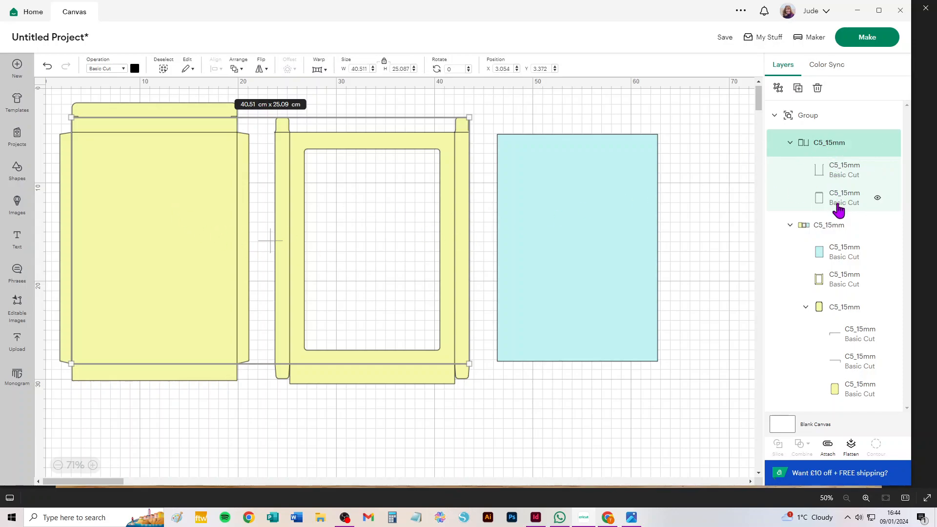
pyautogui.click(106, 73)
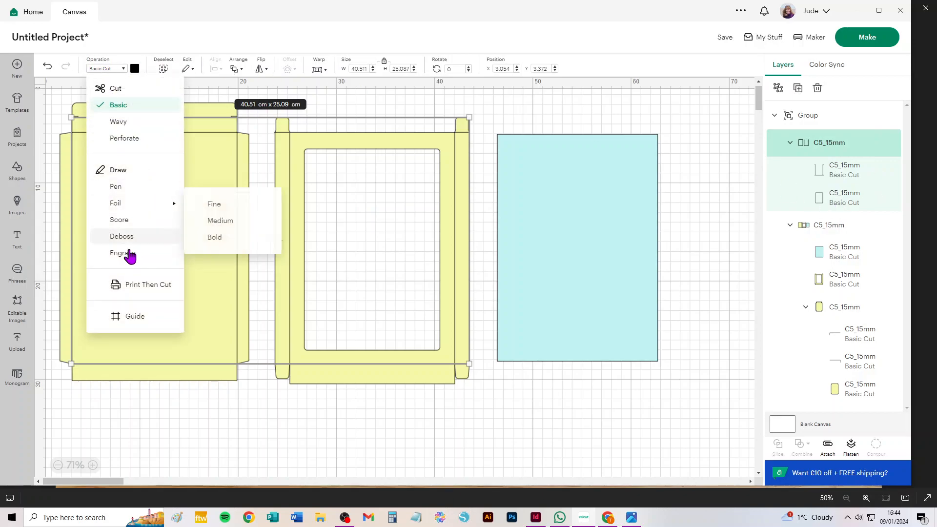
pyautogui.click(128, 220)
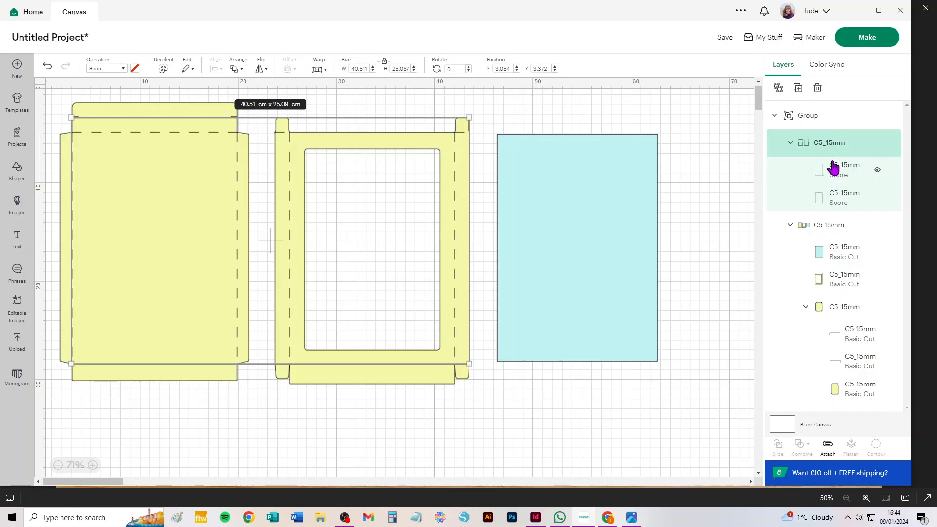
# - Ungroup the C5_15mm score group, the cut group and their parent group so the template pieces are separate layers, and deselect them
pyautogui.click(778, 90)
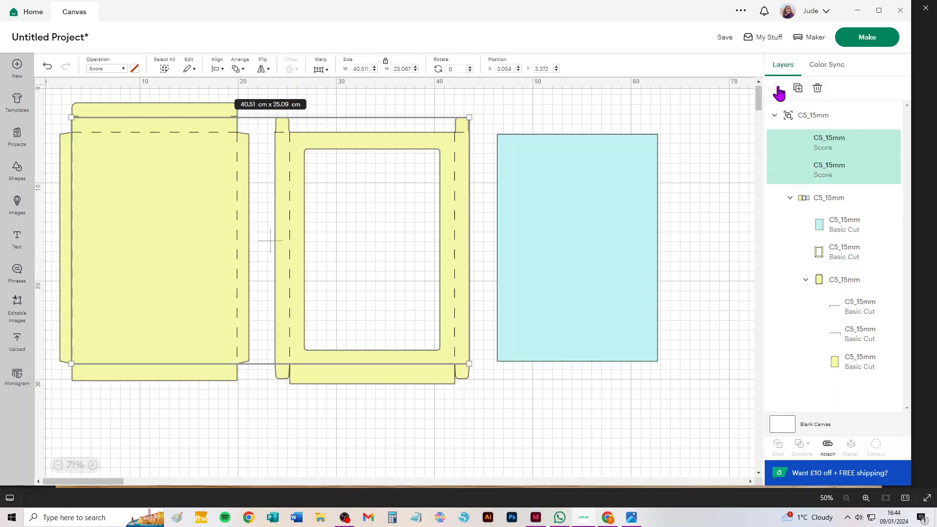
pyautogui.click(820, 202)
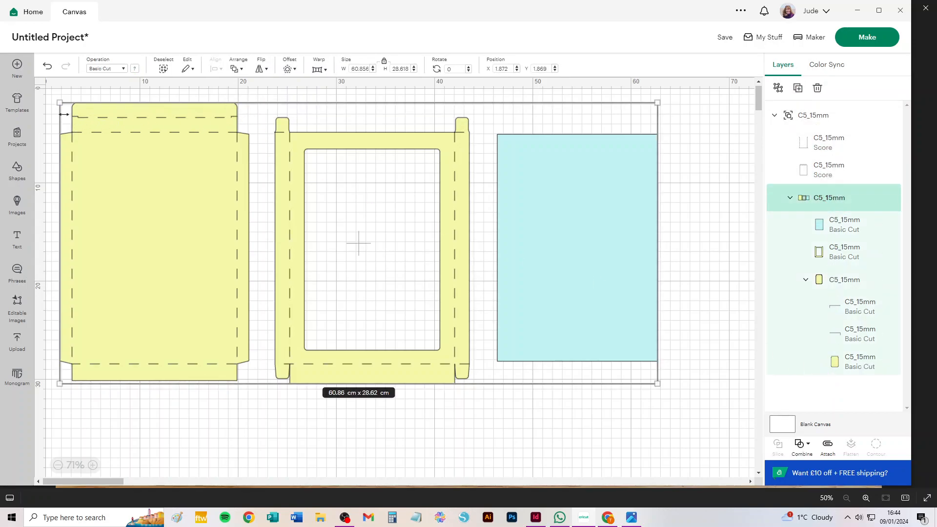
pyautogui.click(777, 89)
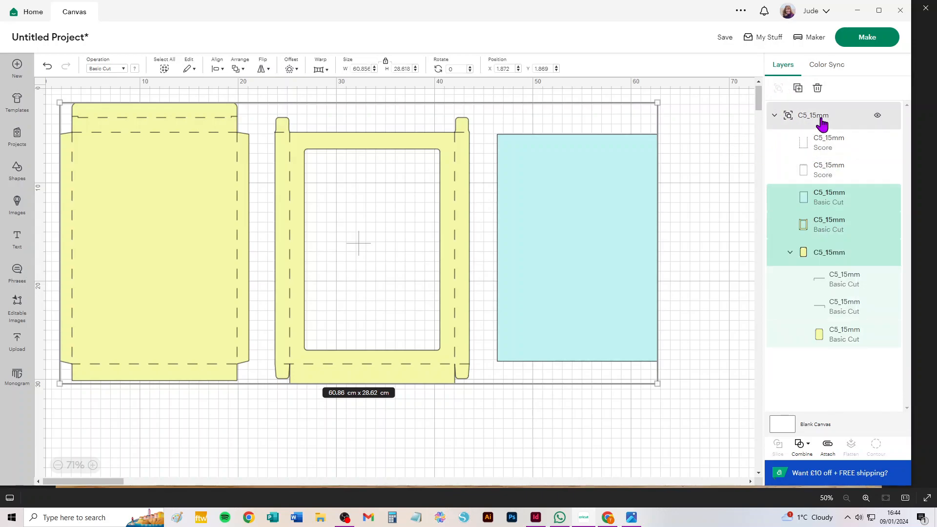
pyautogui.click(822, 125)
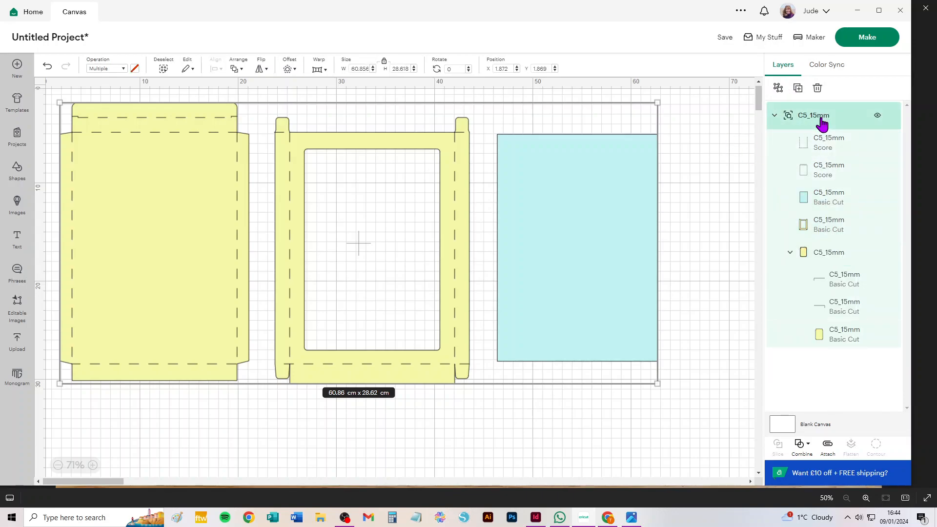
pyautogui.click(777, 90)
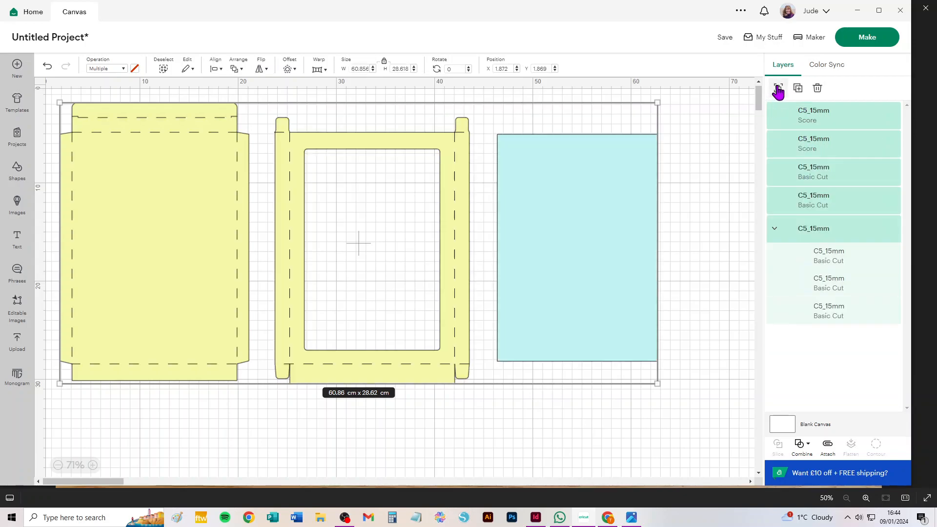
pyautogui.click(713, 130)
# - Move the blue window panel away from the box pieces and attach the score lines to the window frame piece and the solid box piece separately
pyautogui.moveTo(574, 194); pyautogui.dragTo(641, 179)
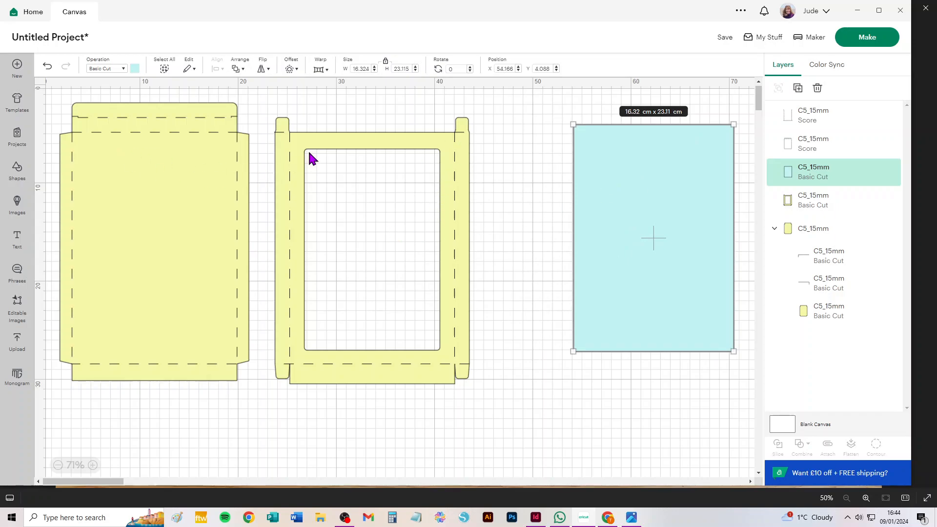
pyautogui.moveTo(493, 408); pyautogui.dragTo(263, 98)
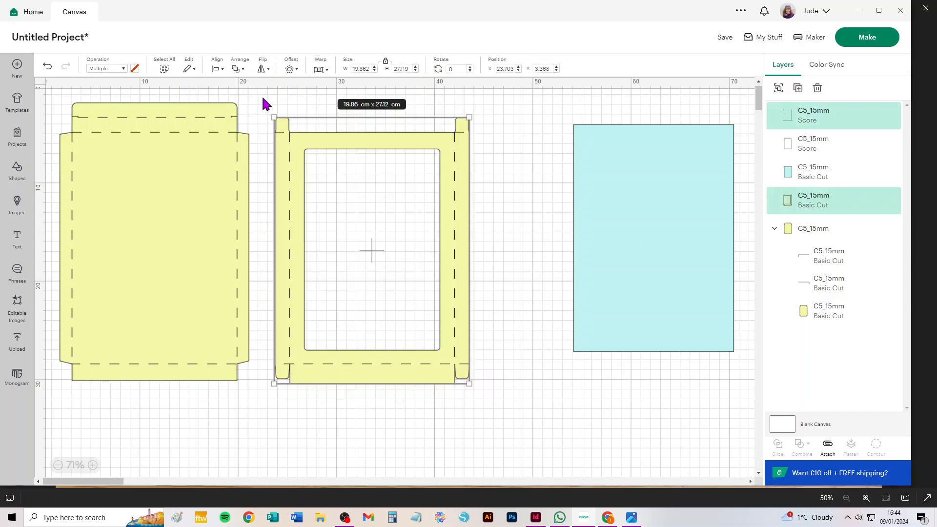
pyautogui.click(829, 446)
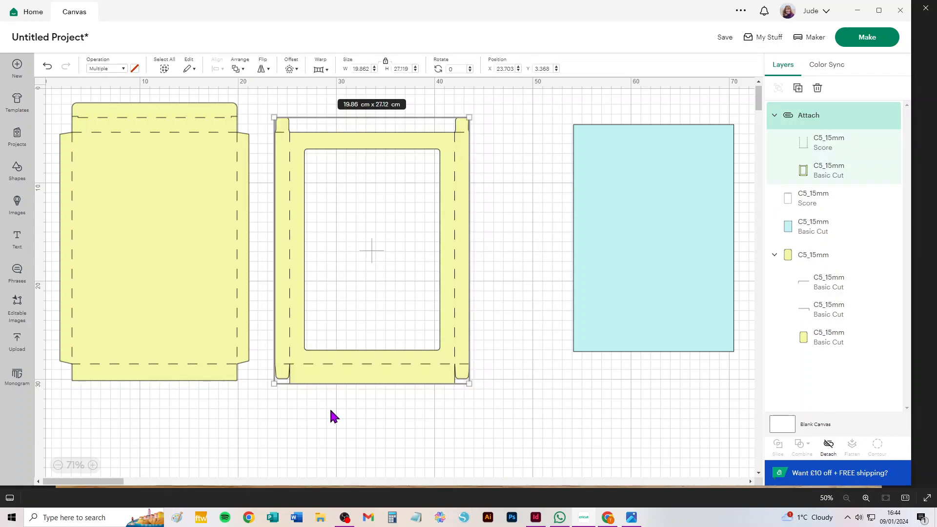
pyautogui.moveTo(255, 400); pyautogui.dragTo(49, 89)
pyautogui.click(828, 446)
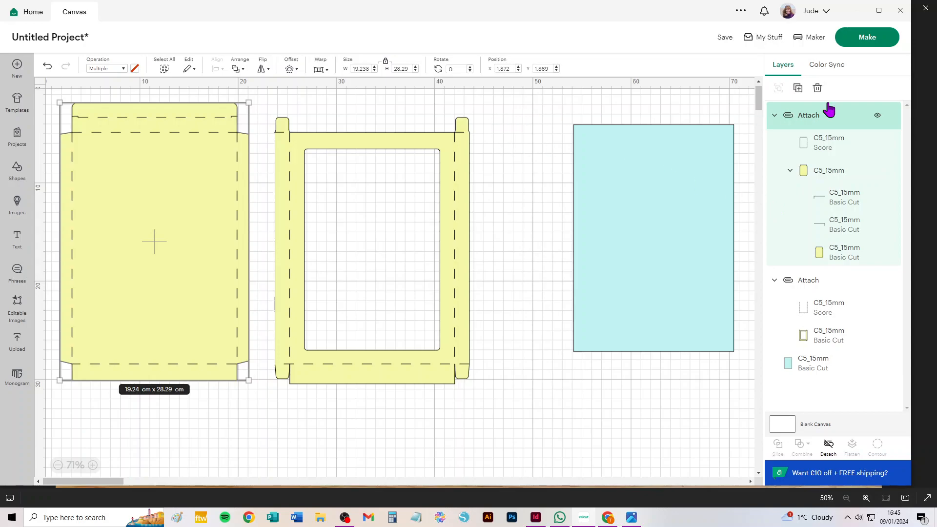
# - Prepare the project for making, set the yellow box mat's material size to 30.5 cm x 30.5 cm, and view the second mat
pyautogui.click(858, 41)
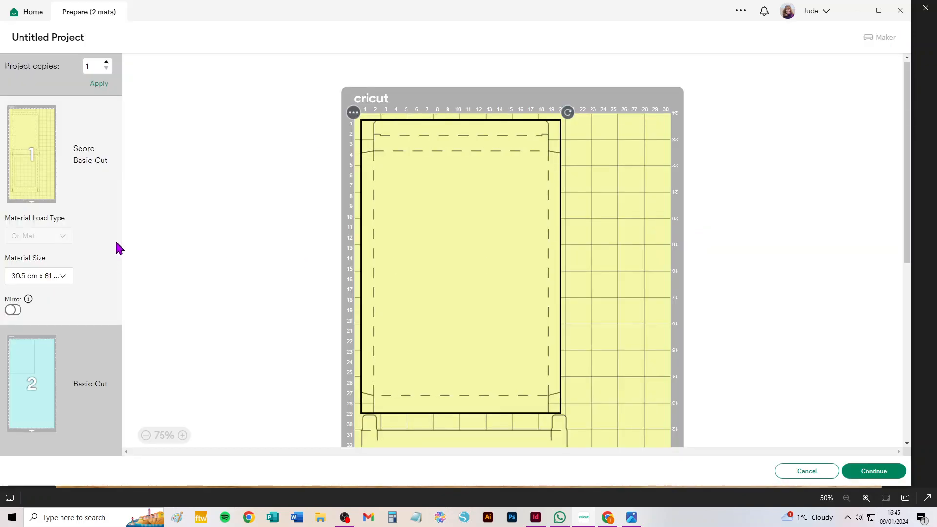
pyautogui.click(25, 277)
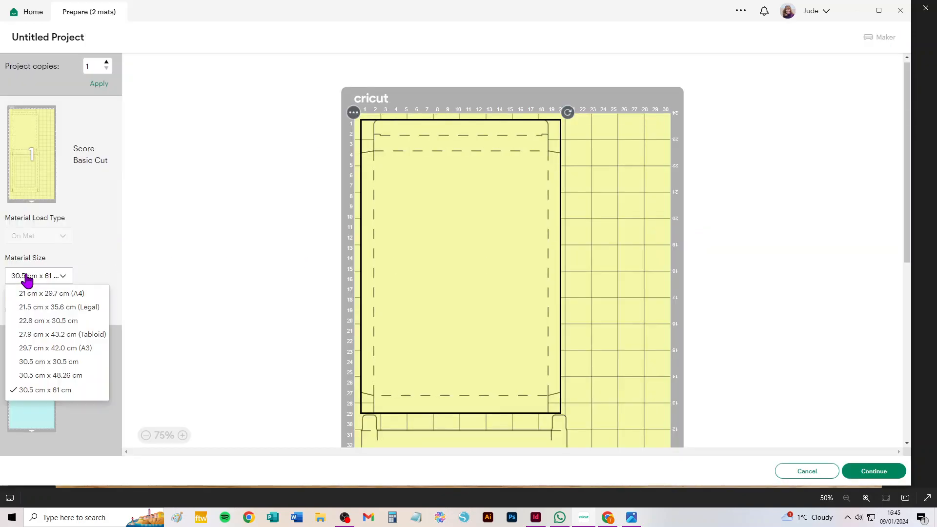
pyautogui.click(45, 363)
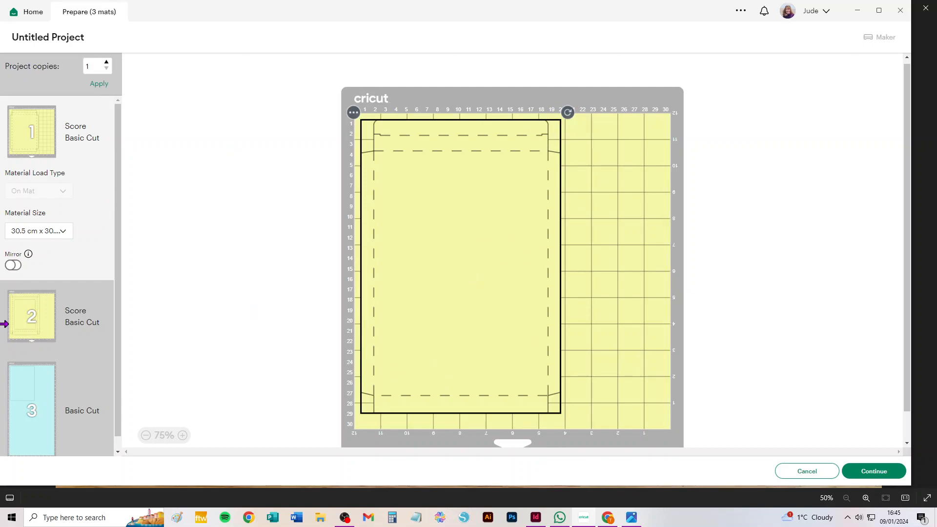
pyautogui.click(21, 318)
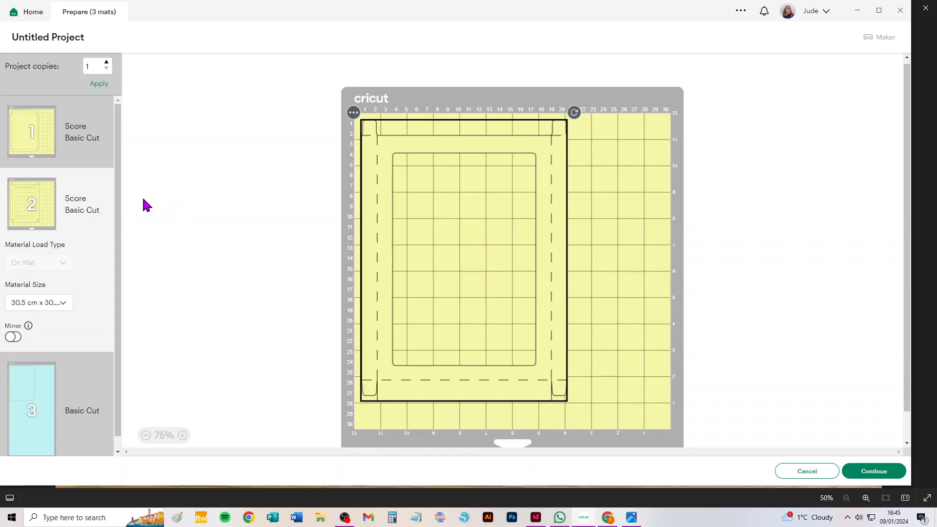
# - Set the third mat, holding the window panel, to 21 cm x 29.7 cm (A4) material size and cancel the mat preparation
pyautogui.click(47, 394)
pyautogui.click(51, 423)
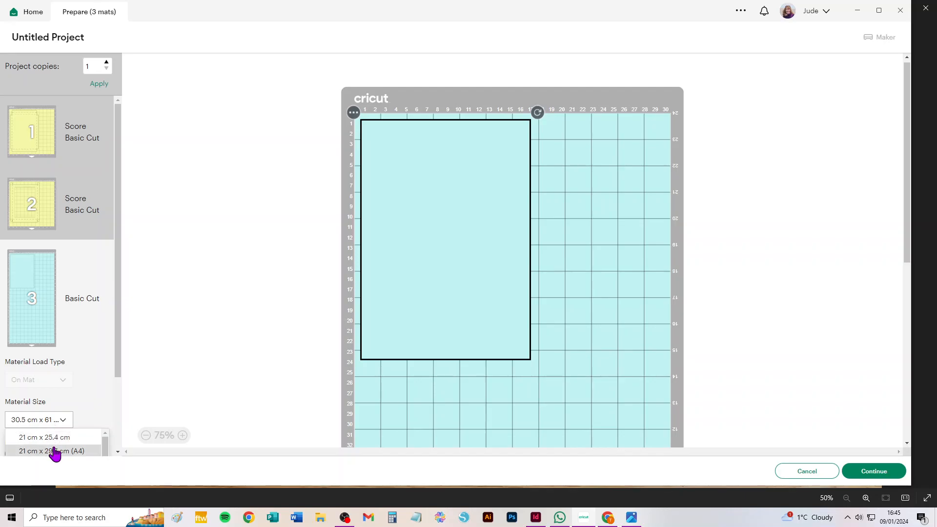
pyautogui.click(57, 451)
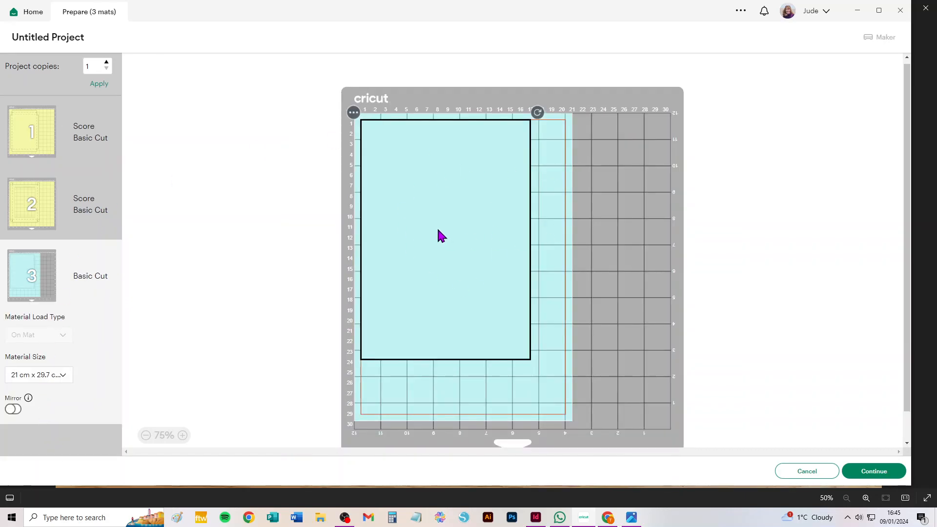
pyautogui.click(812, 472)
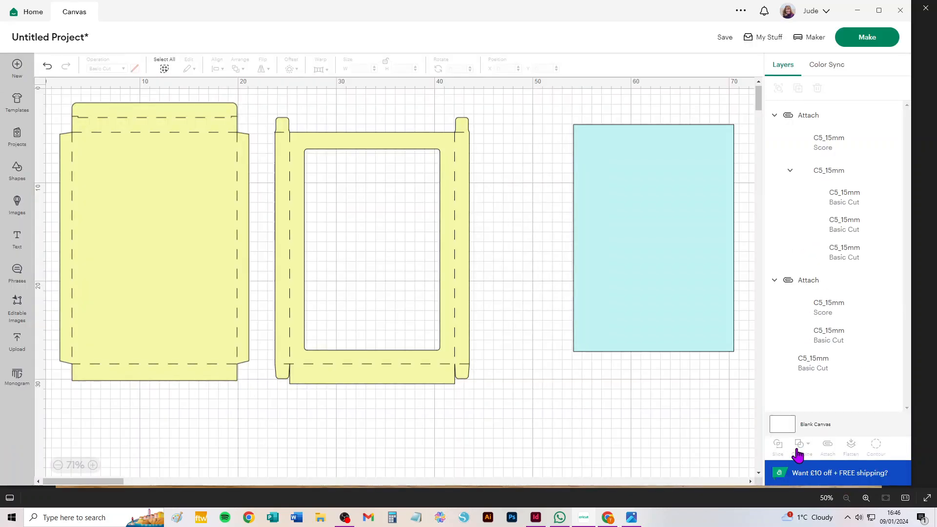